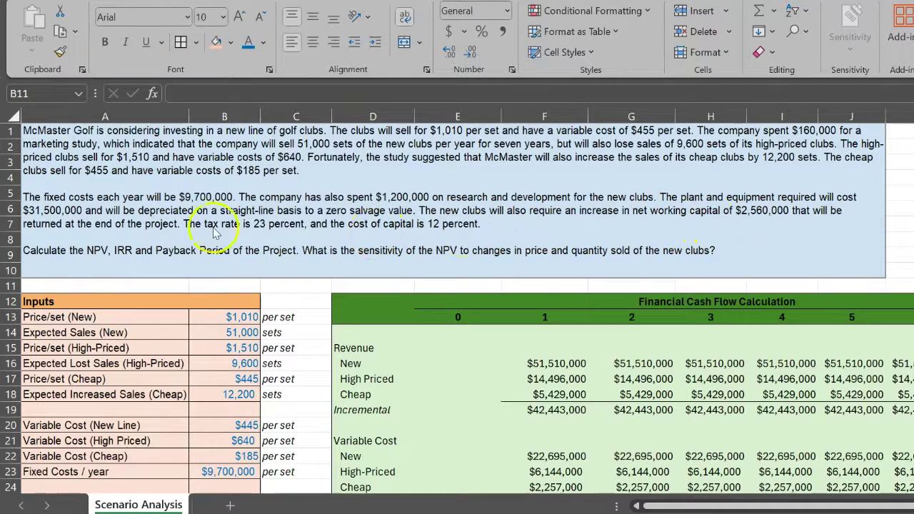
Step: Review the revenue, NPV (B35) and year 1 FCF formulas without changing them
scroll(459, 233, "down", 2)
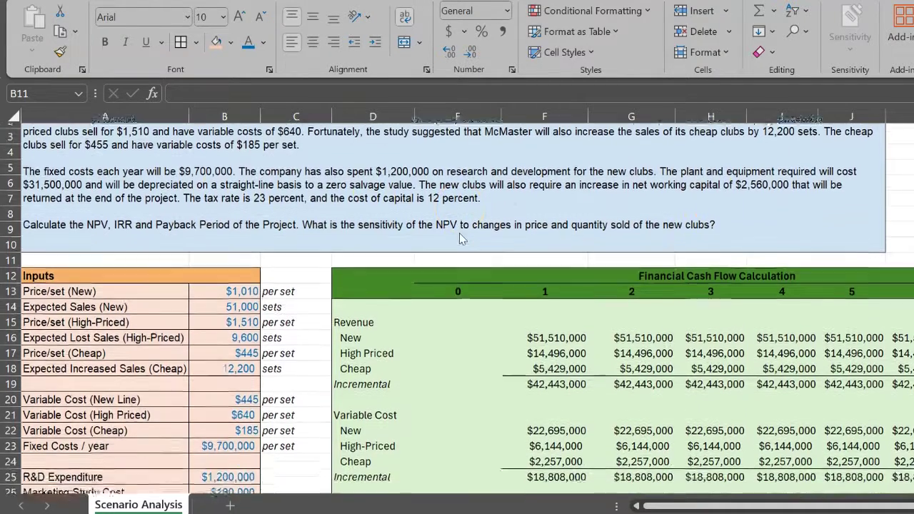
scroll(459, 239, "down", 1)
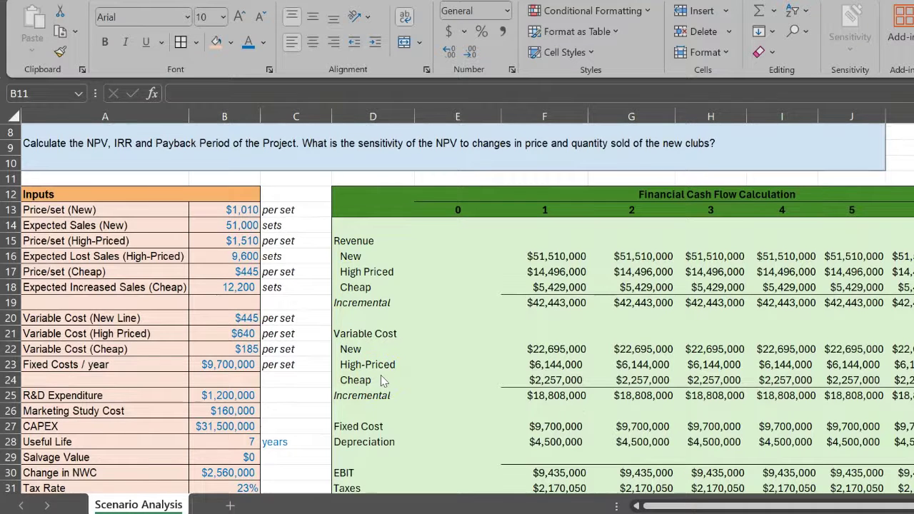
scroll(343, 307, "down", 2)
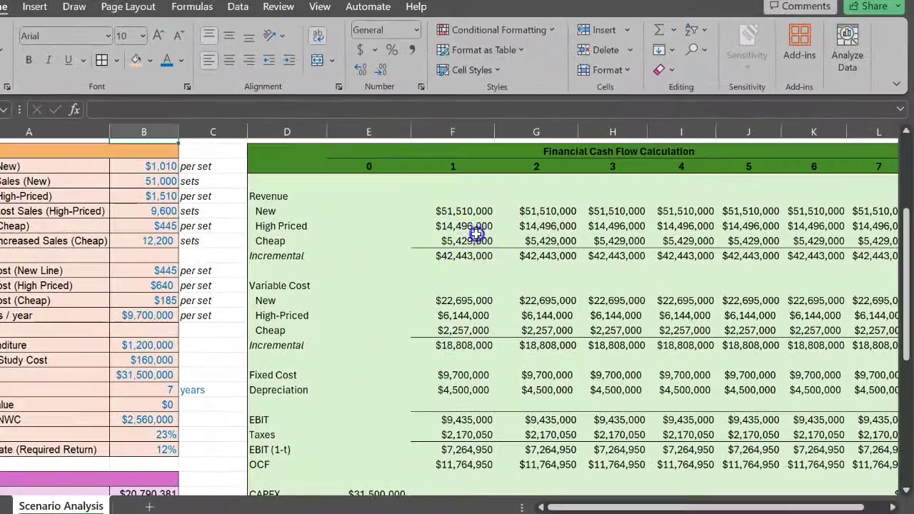
left_click(476, 235)
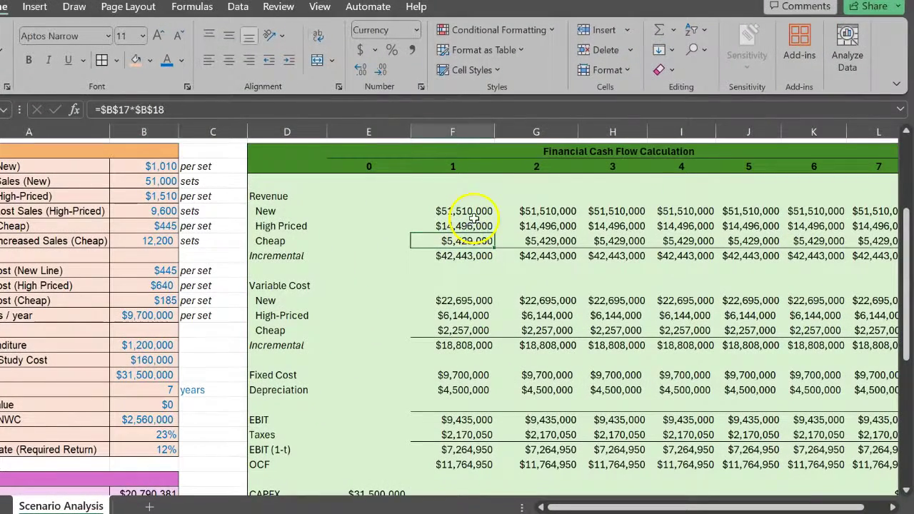
double_click(474, 212)
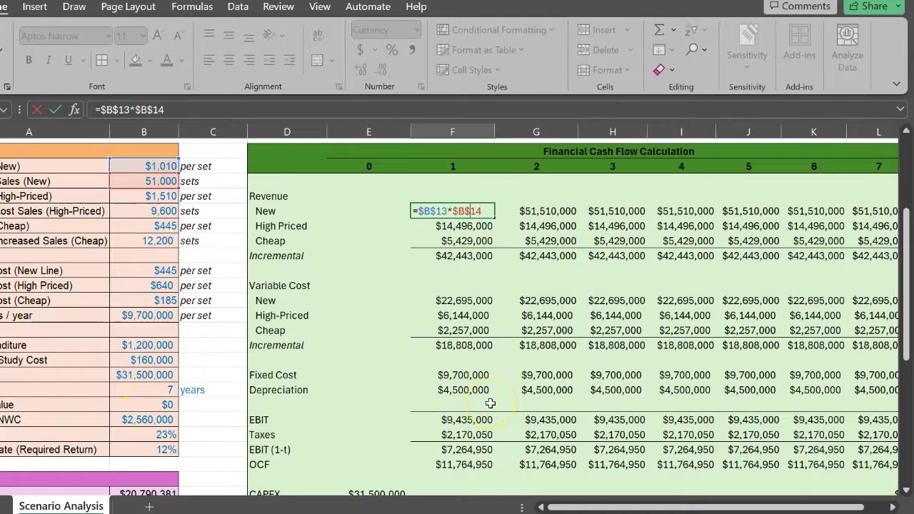
key("Escape")
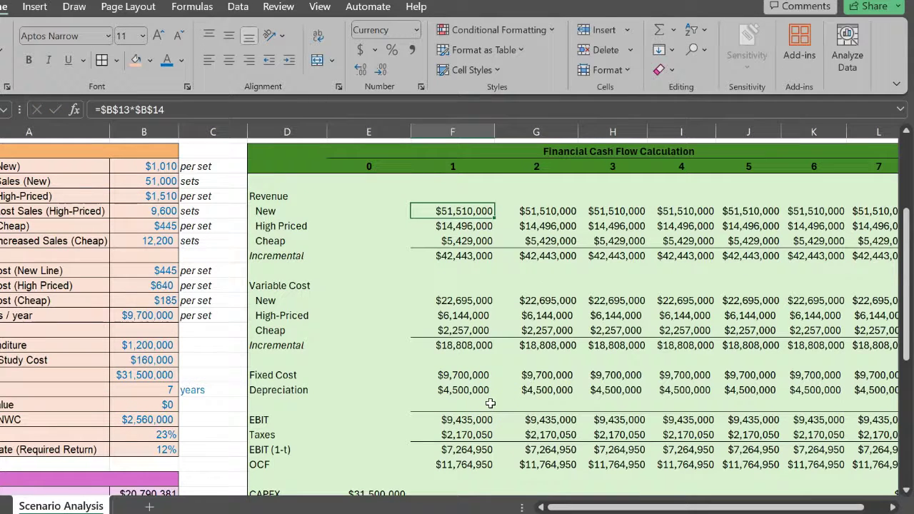
scroll(385, 392, "down", 2)
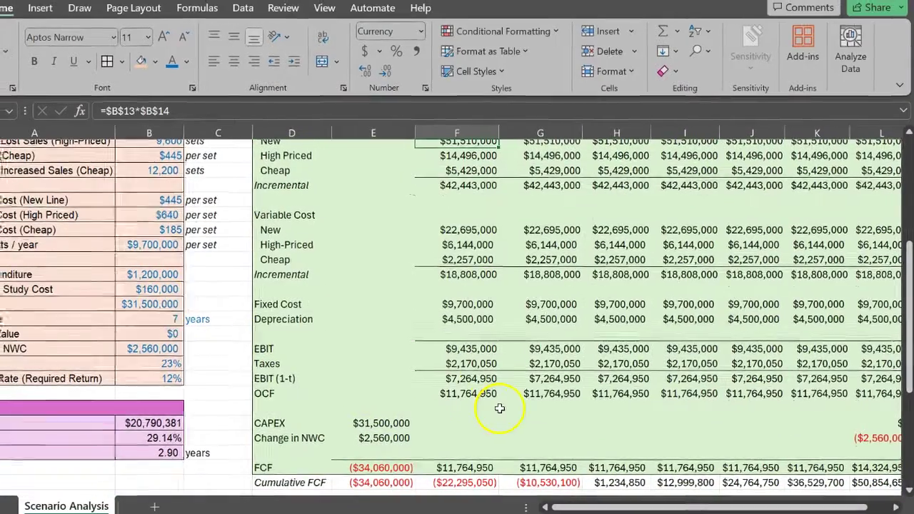
scroll(498, 408, "down", 2)
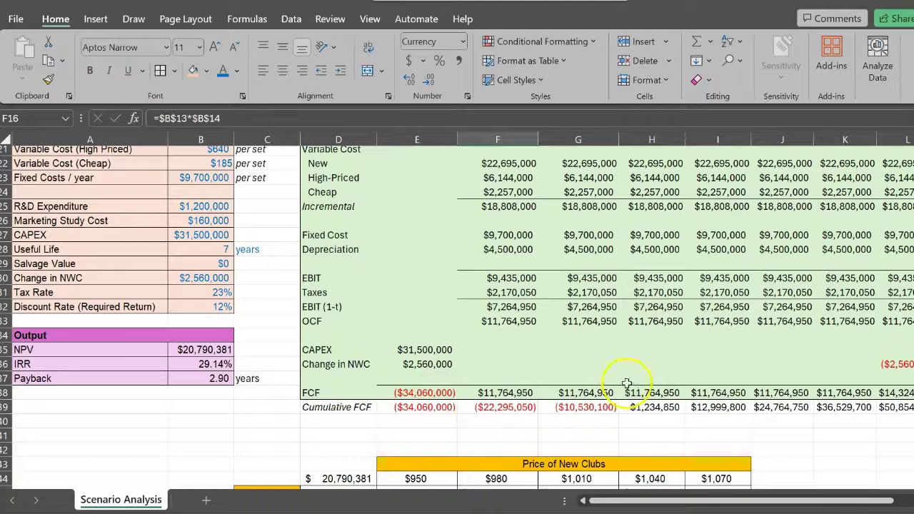
double_click(209, 352)
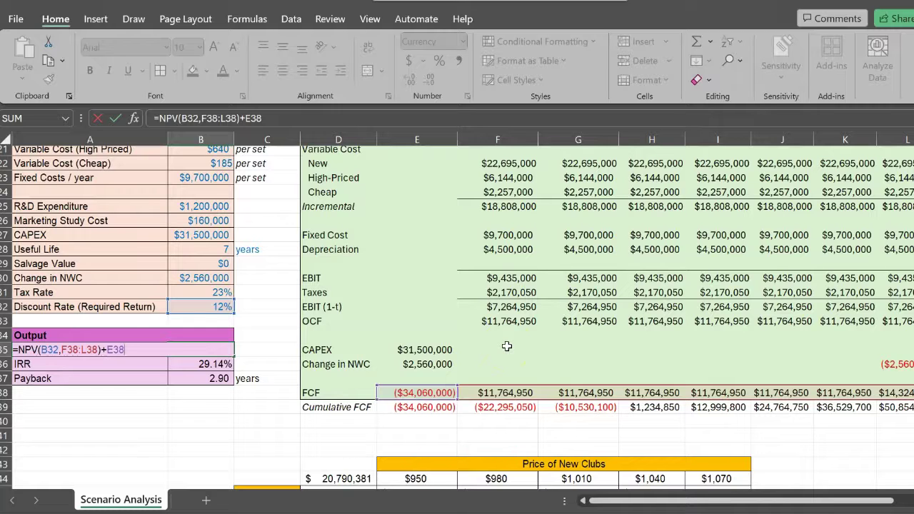
key("ctrl+Return")
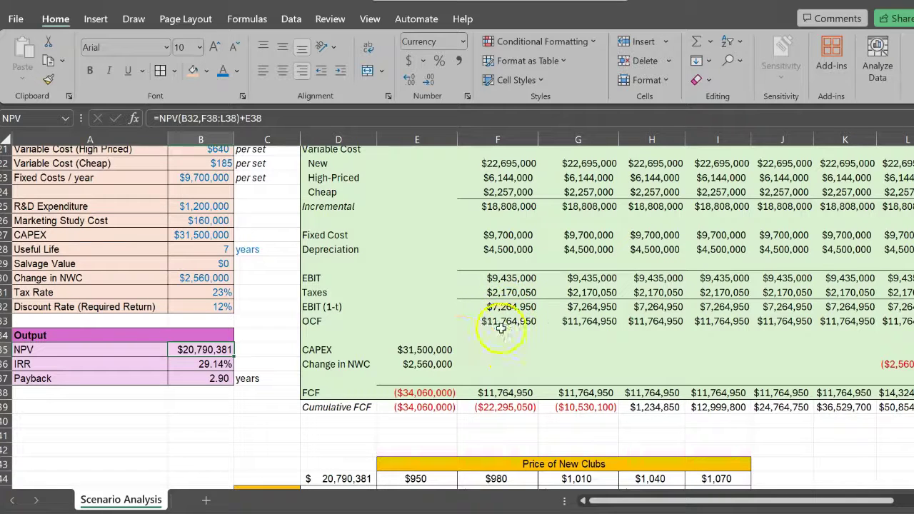
double_click(499, 393)
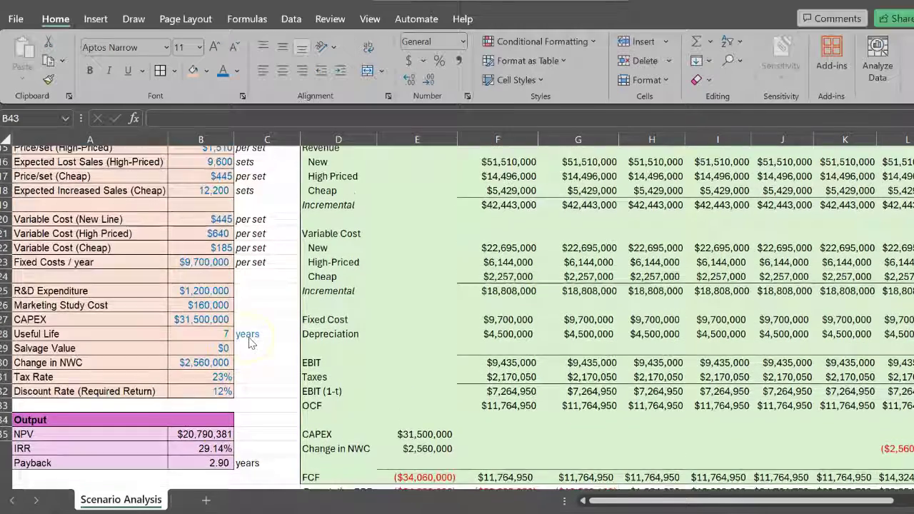
Step: Locate the $1,010 new club price input in B13, then return to the table grid
scroll(250, 343, "up", 1)
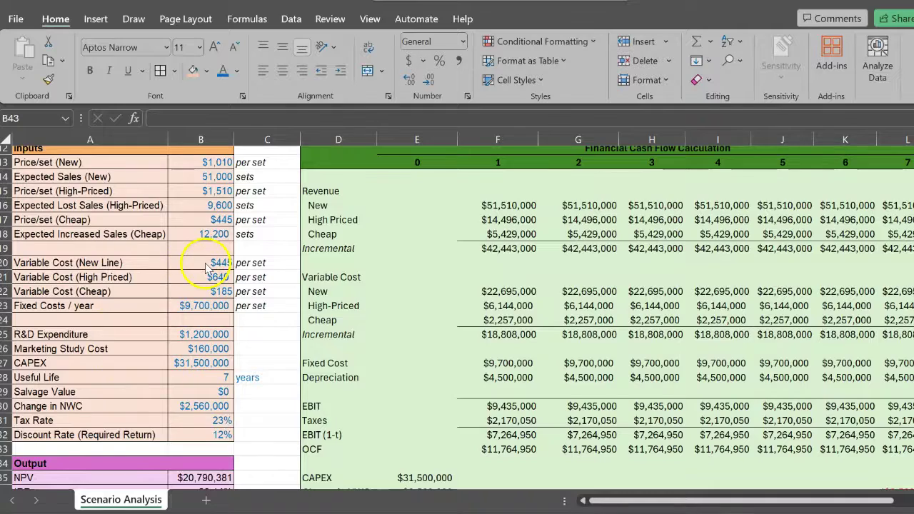
scroll(205, 268, "up", 3)
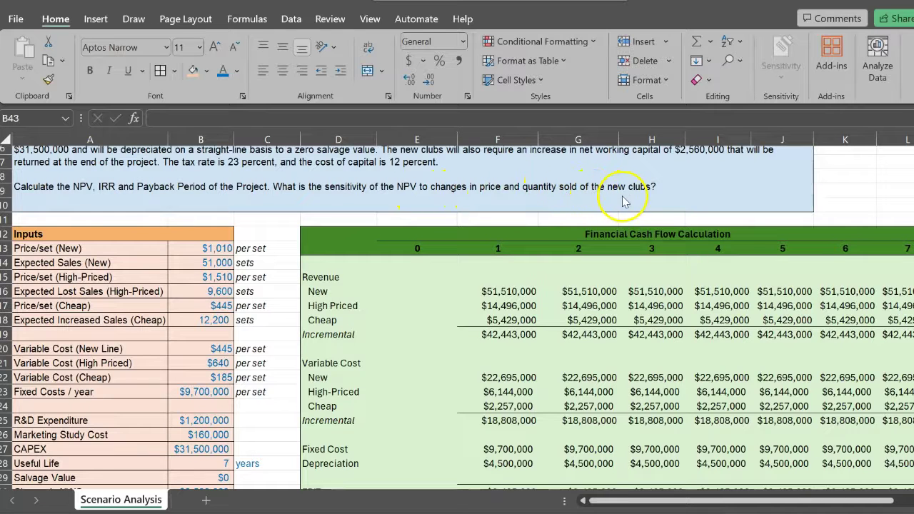
left_click(221, 248)
left_click(221, 248)
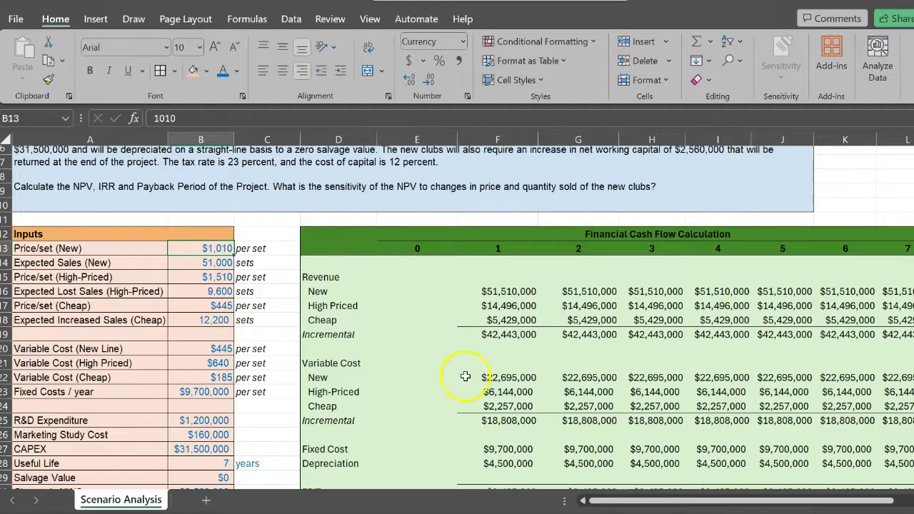
scroll(421, 385, "down", 2)
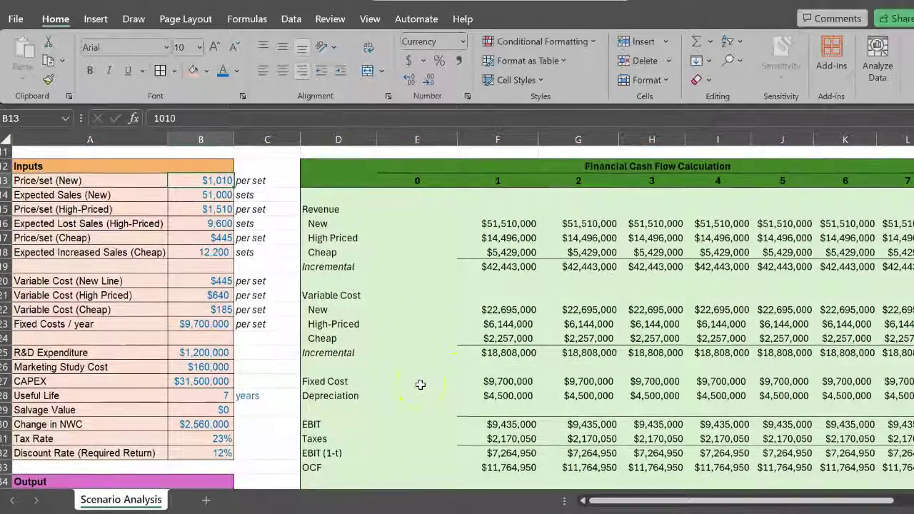
scroll(421, 385, "down", 2)
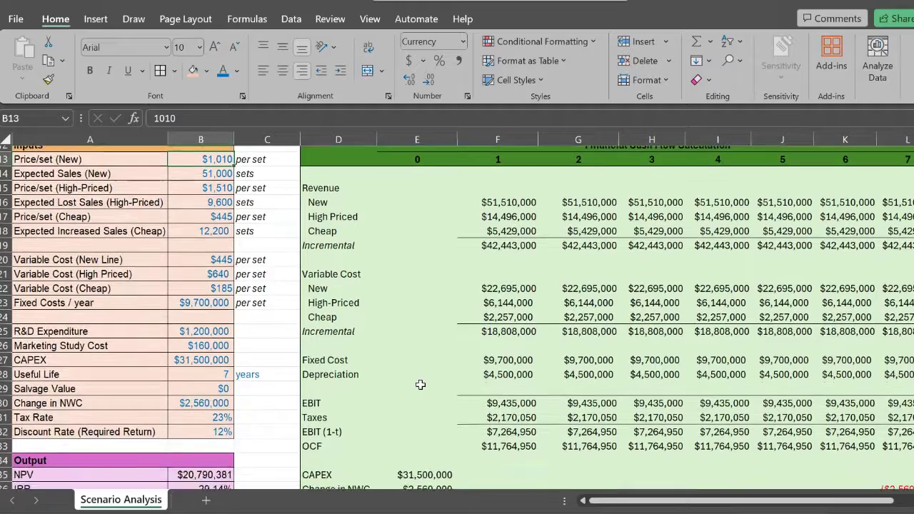
scroll(590, 414, "down", 5)
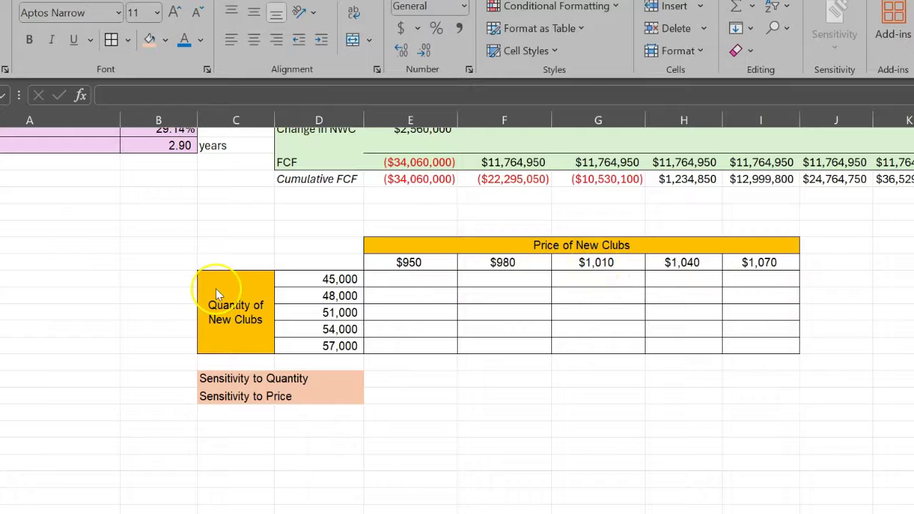
scroll(216, 289, "up", 8)
scroll(216, 293, "up", 1)
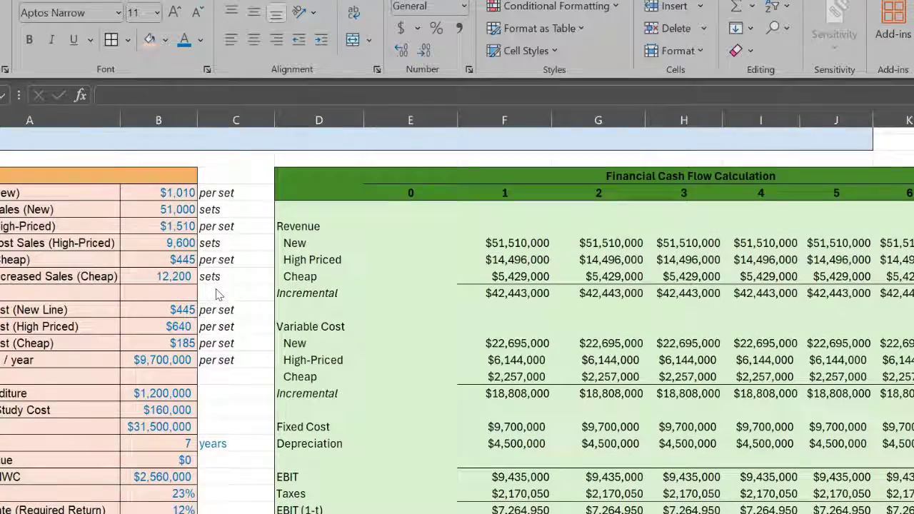
scroll(216, 293, "down", 1)
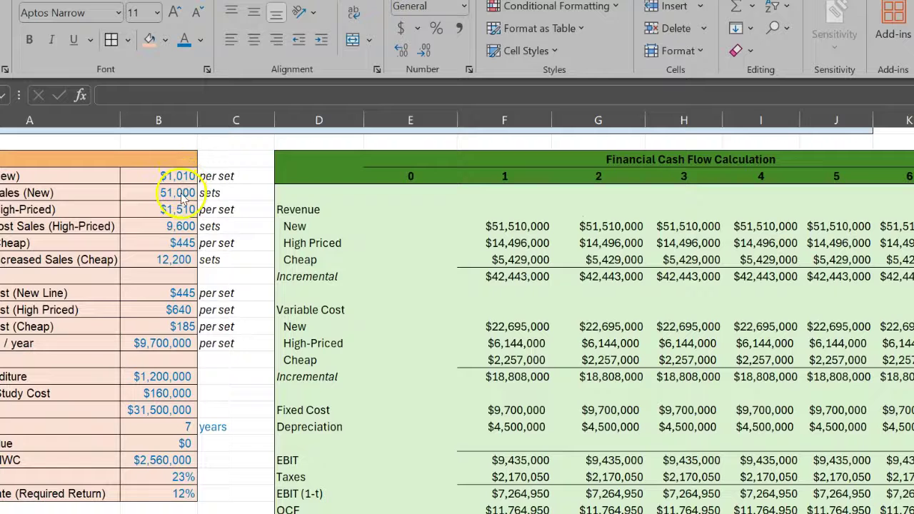
scroll(309, 363, "down", 6)
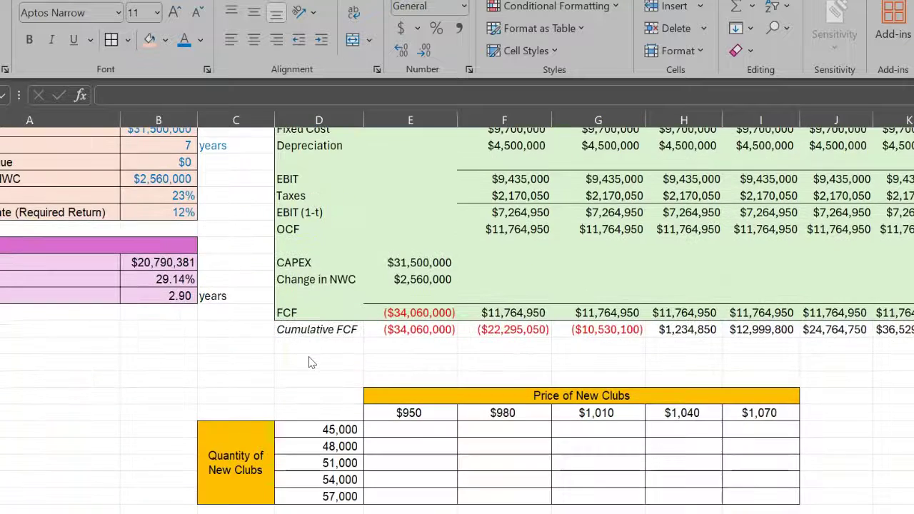
scroll(309, 363, "down", 1)
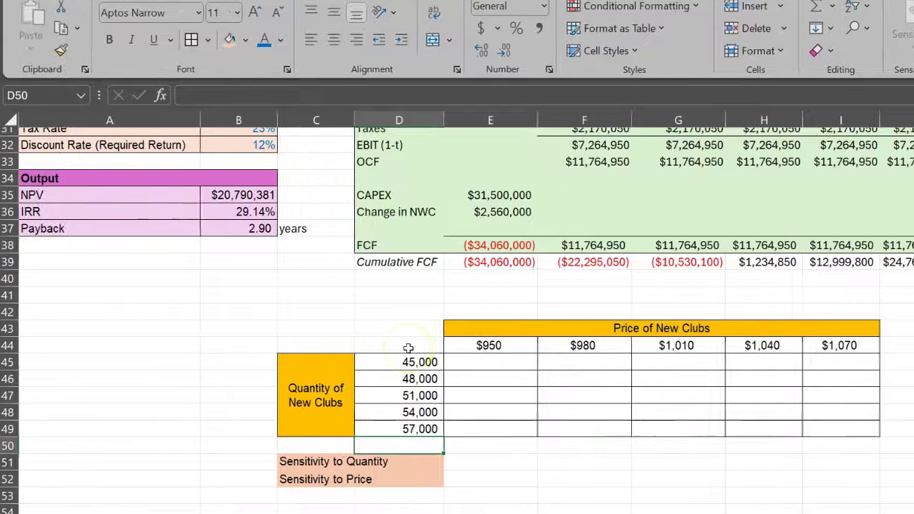
Step: Link corner cell D44 to the NPV result and select the table range D44:I49
left_click(412, 348)
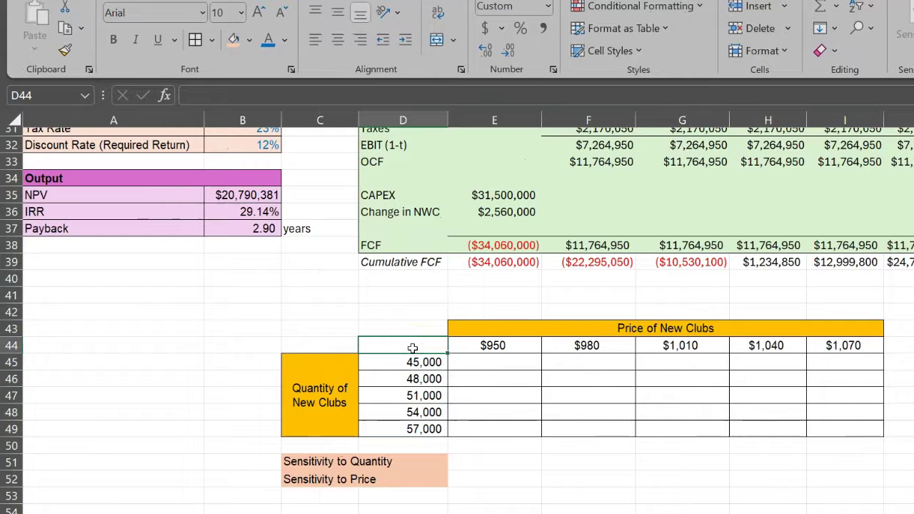
type("=")
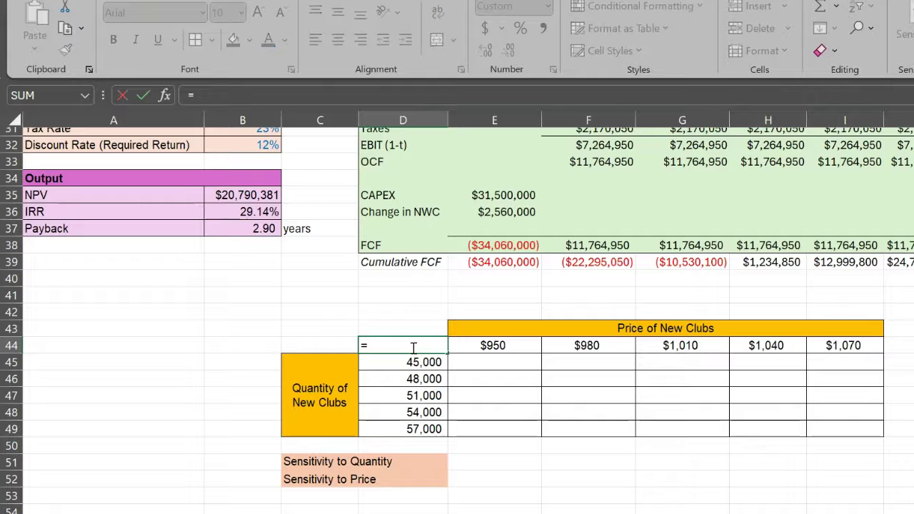
left_click(250, 194)
type("NPV")
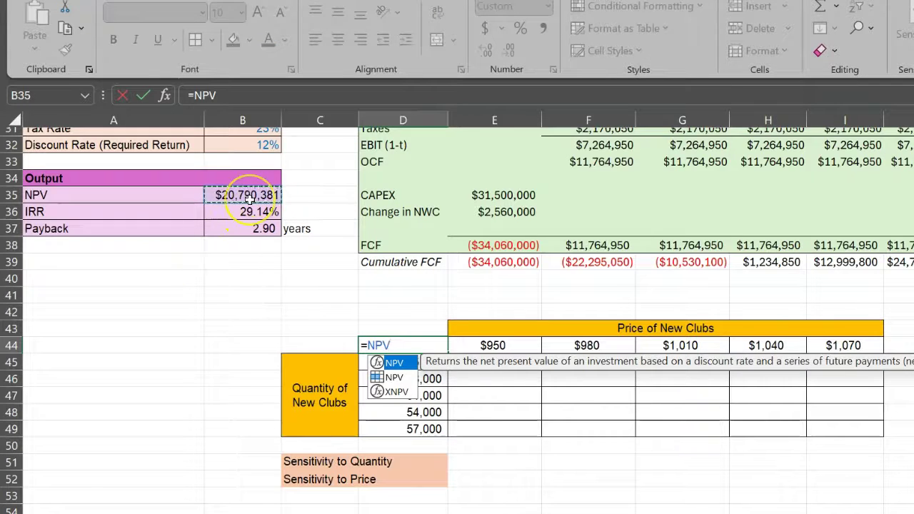
key("Return")
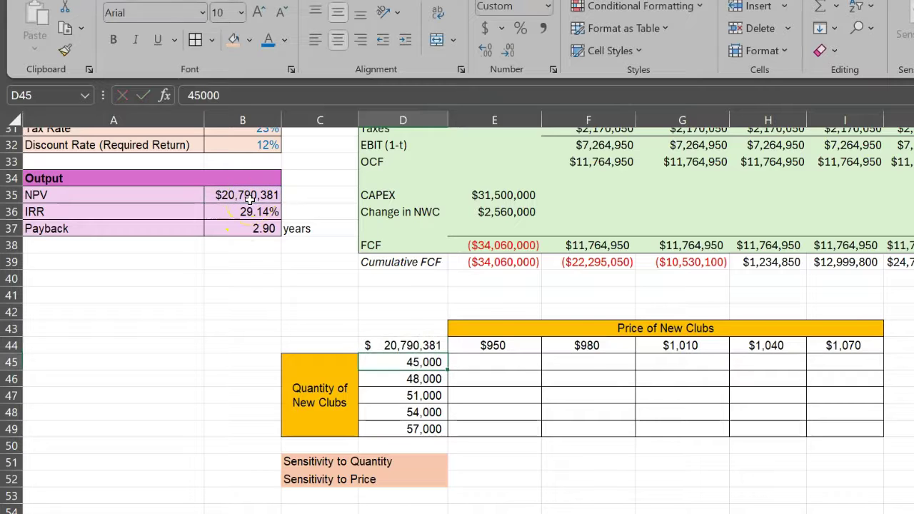
left_click(412, 345)
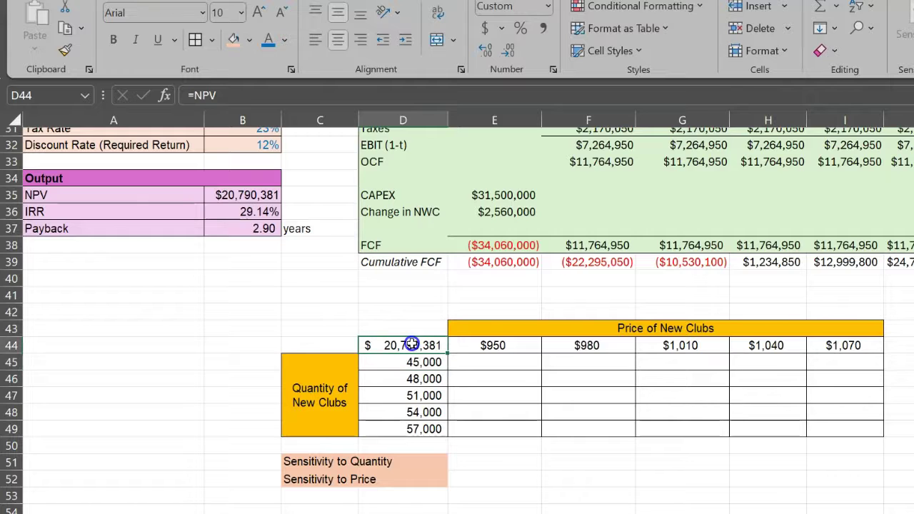
left_click_drag(412, 345, 849, 429)
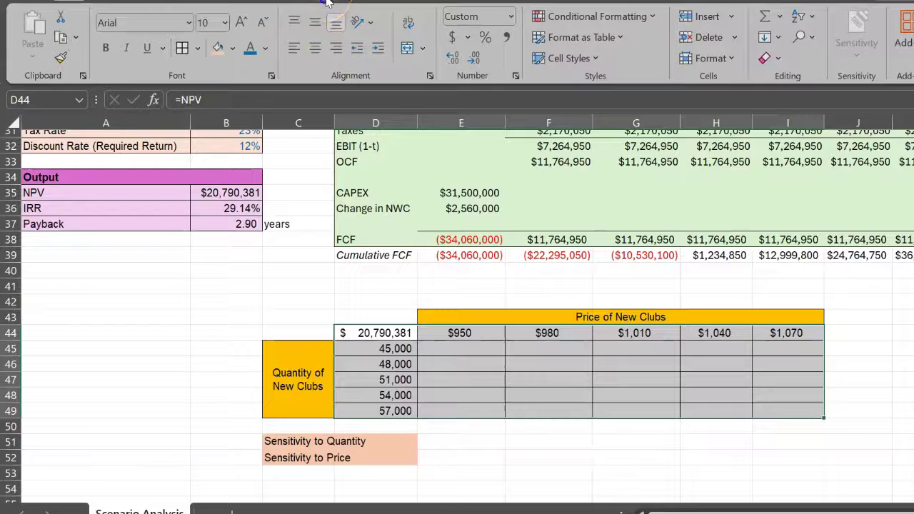
Step: Start a What-If Data Table with row input cell $B$13, the new club price
left_click(325, 2)
left_click(764, 50)
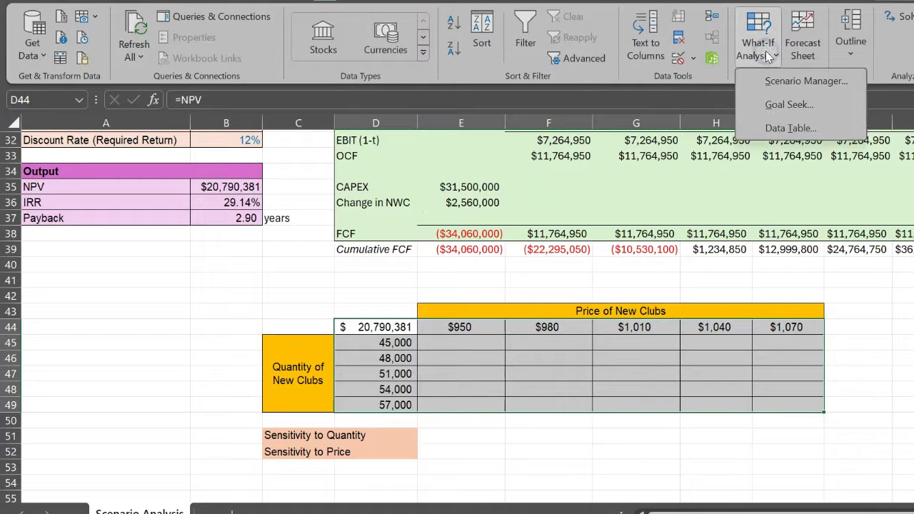
left_click(785, 128)
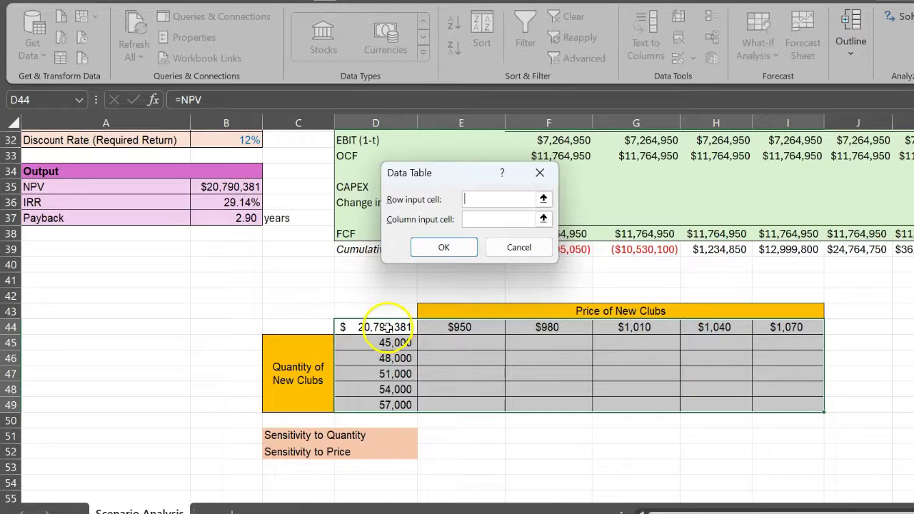
scroll(363, 320, "up", 5)
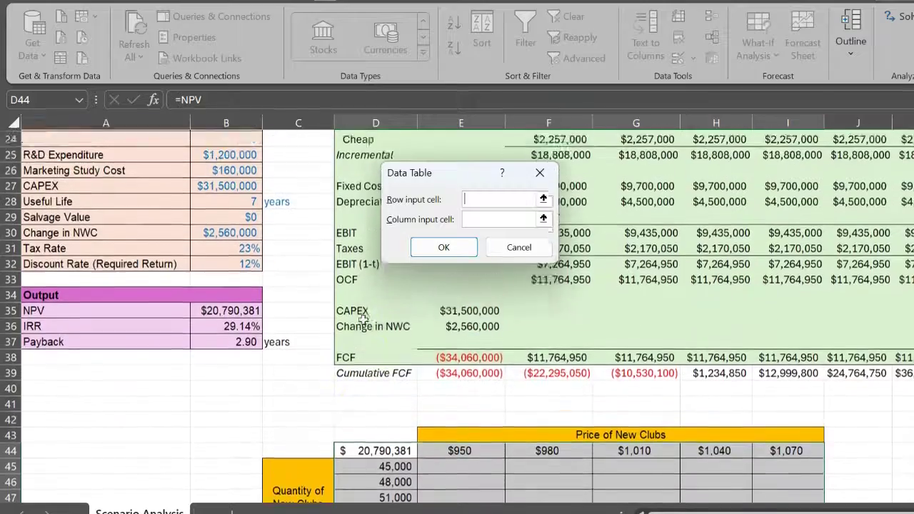
scroll(363, 320, "up", 3)
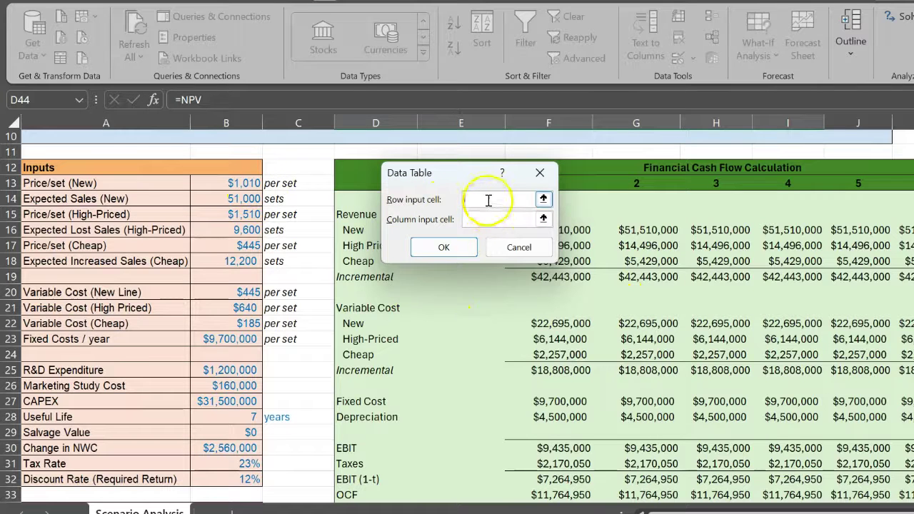
left_click(543, 199)
left_click(243, 183)
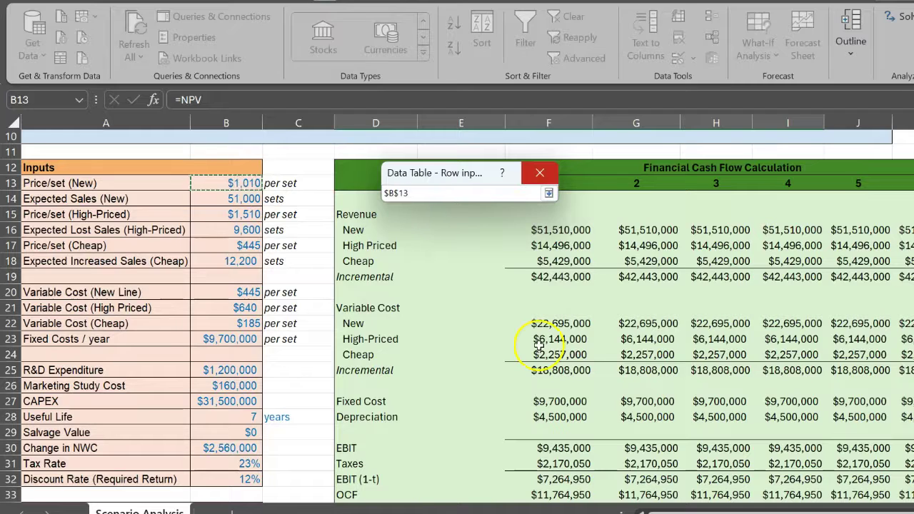
left_click(550, 193)
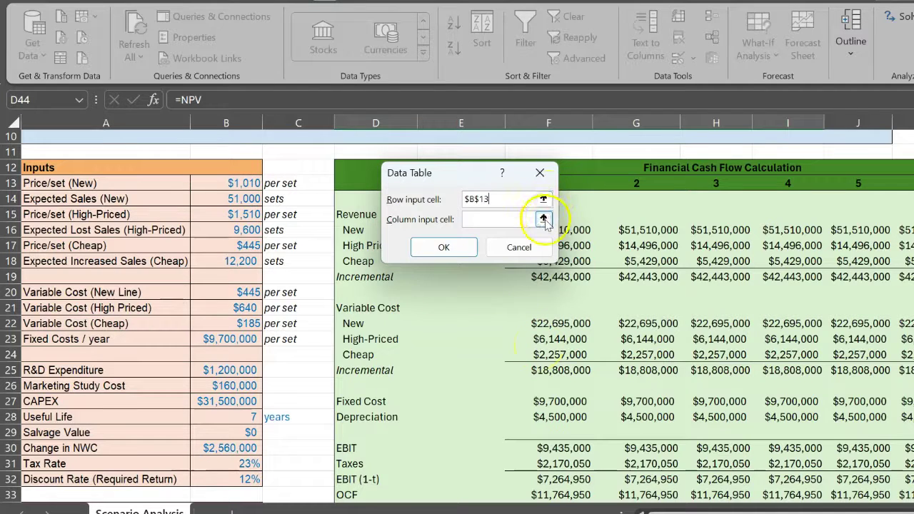
Step: Set the column input cell to $B$14, the expected quantity sold
left_click(545, 220)
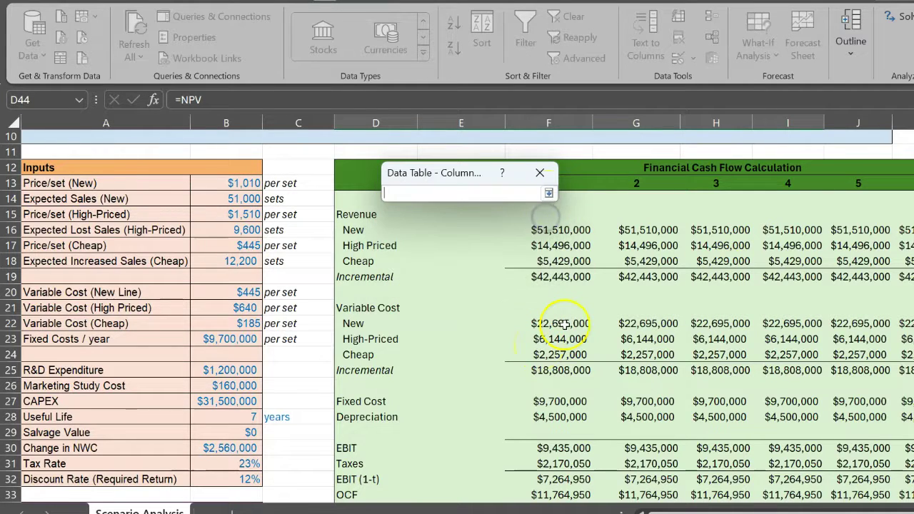
scroll(564, 322, "down", 6)
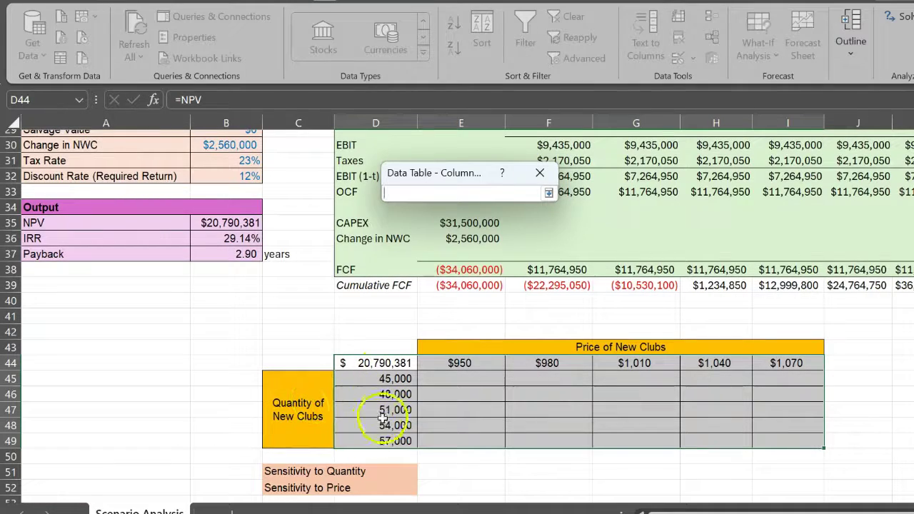
scroll(308, 322, "up", 8)
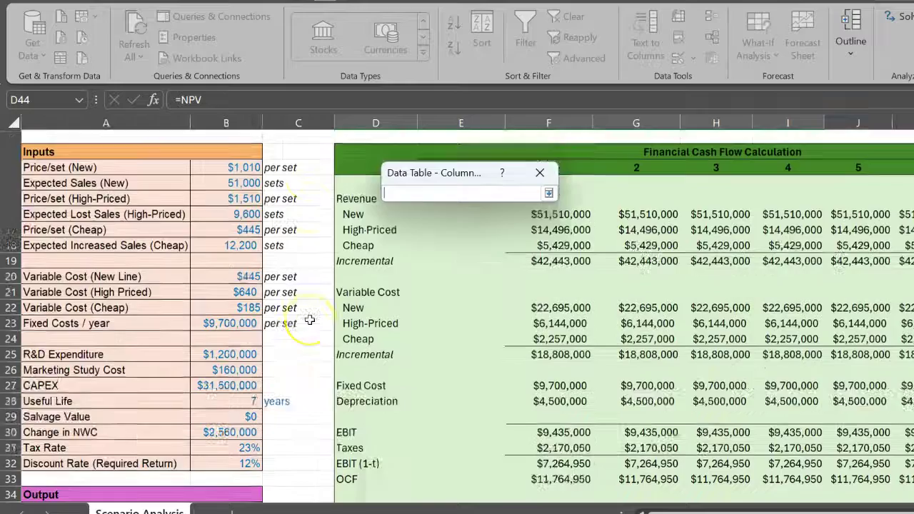
scroll(309, 320, "down", 1)
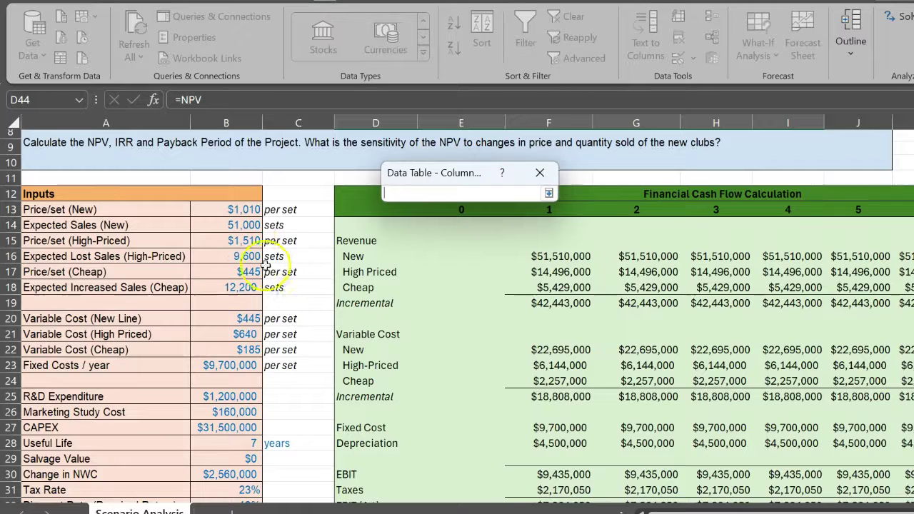
left_click(245, 226)
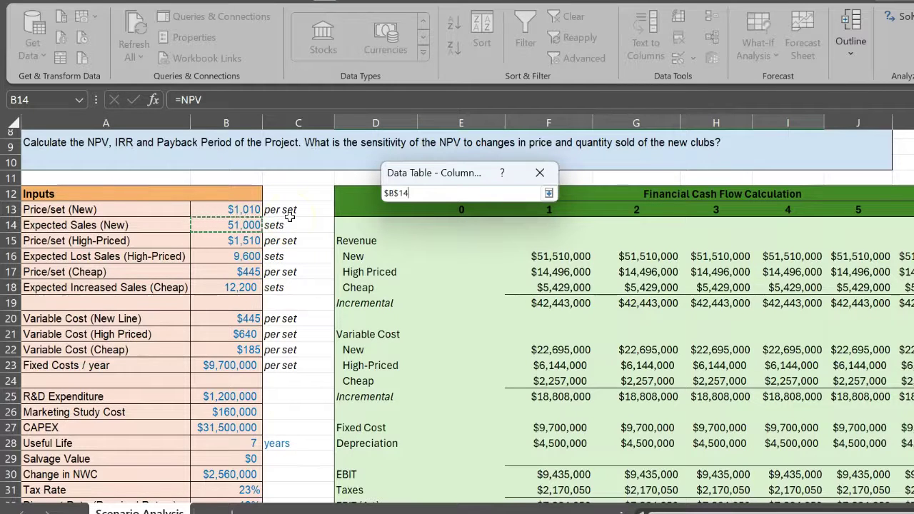
left_click(549, 192)
scroll(649, 305, "down", 8)
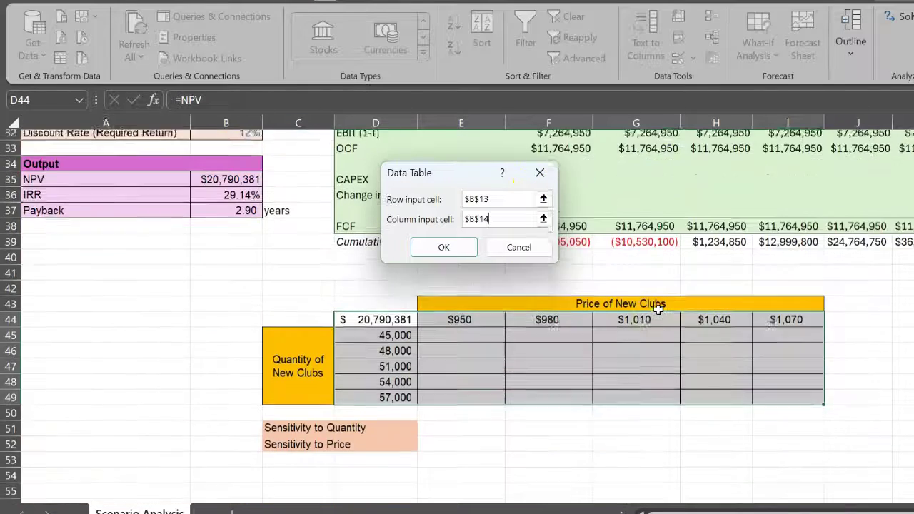
Step: Confirm the data table and verify G47 shows $20,790,381 at $1,010 and 51,000 sets
left_click(437, 248)
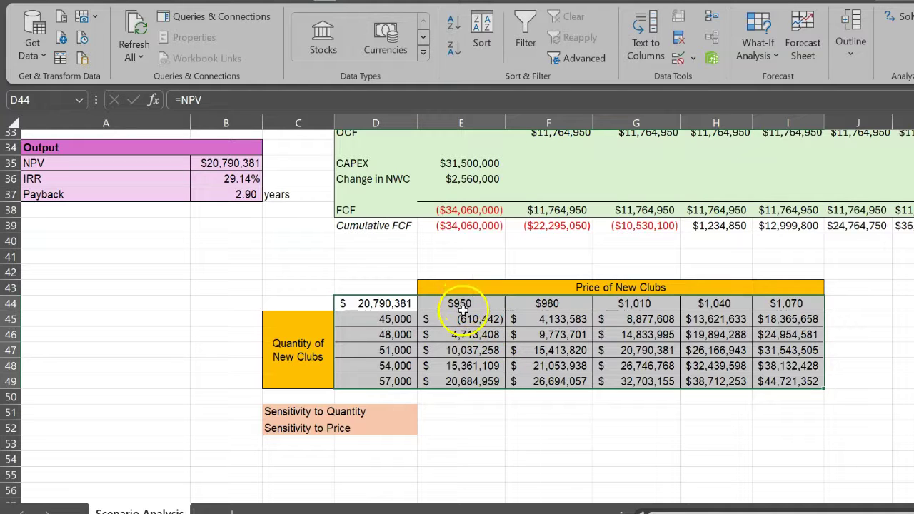
left_click(401, 350)
left_click(612, 322)
scroll(612, 322, "up", 2)
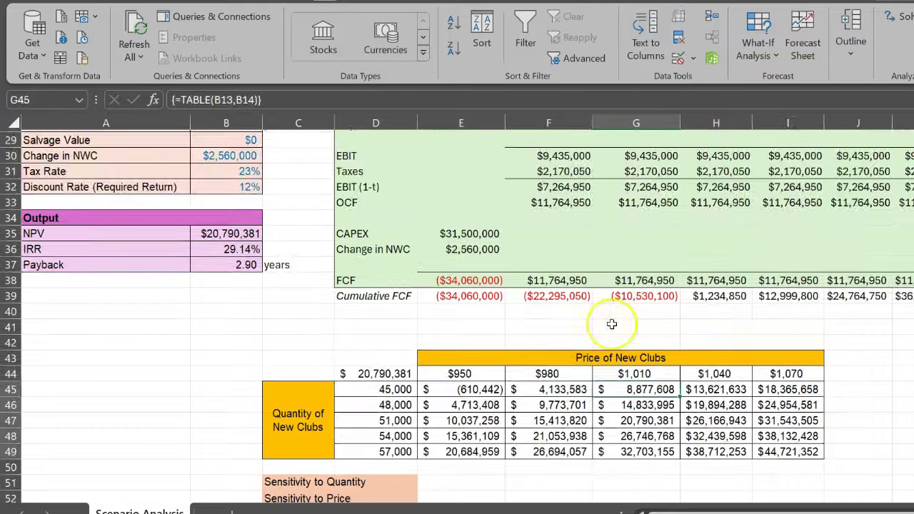
key("Up")
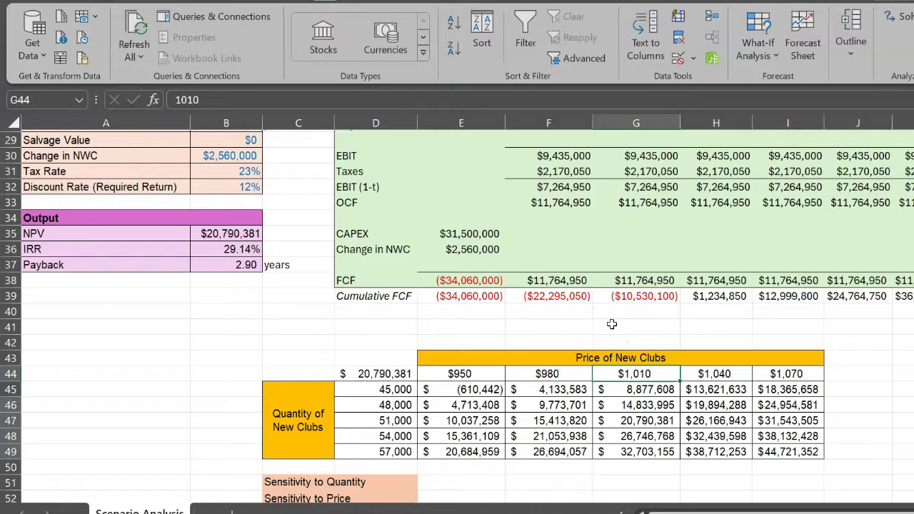
key("Down")
key("Down")
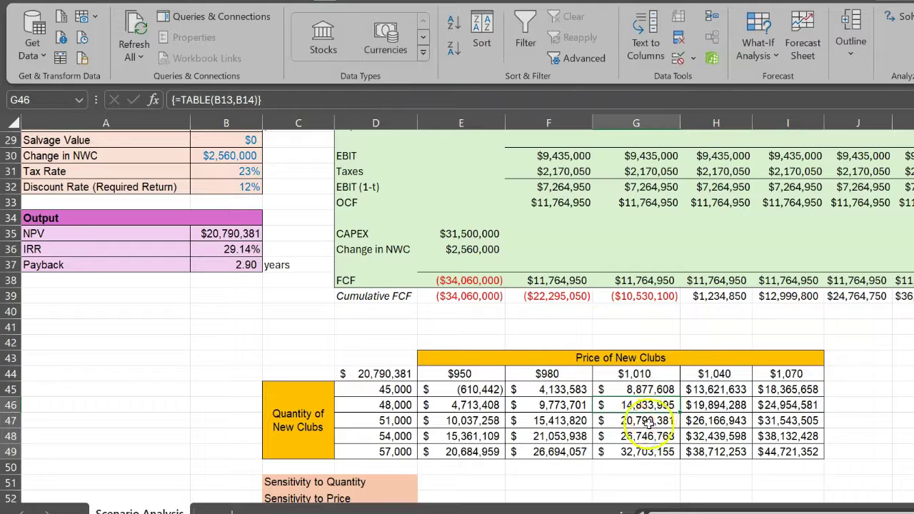
left_click(650, 423)
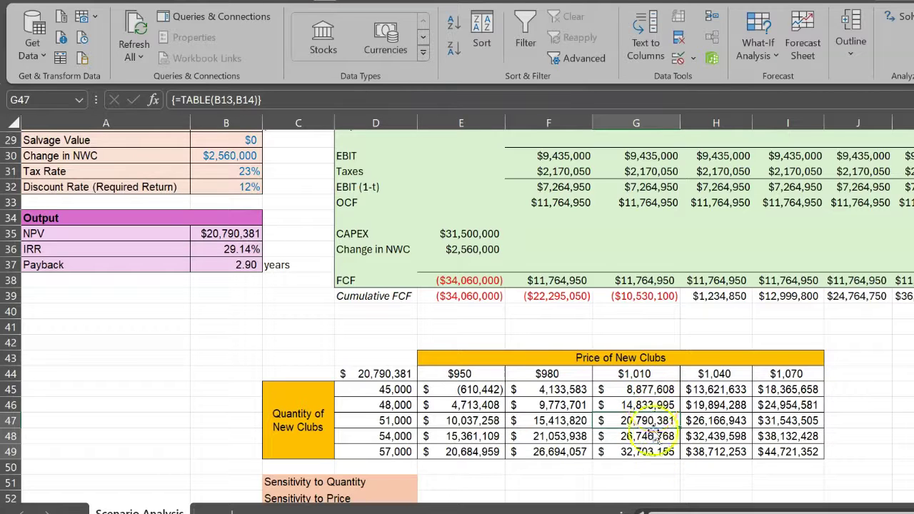
scroll(650, 443, "down", 2)
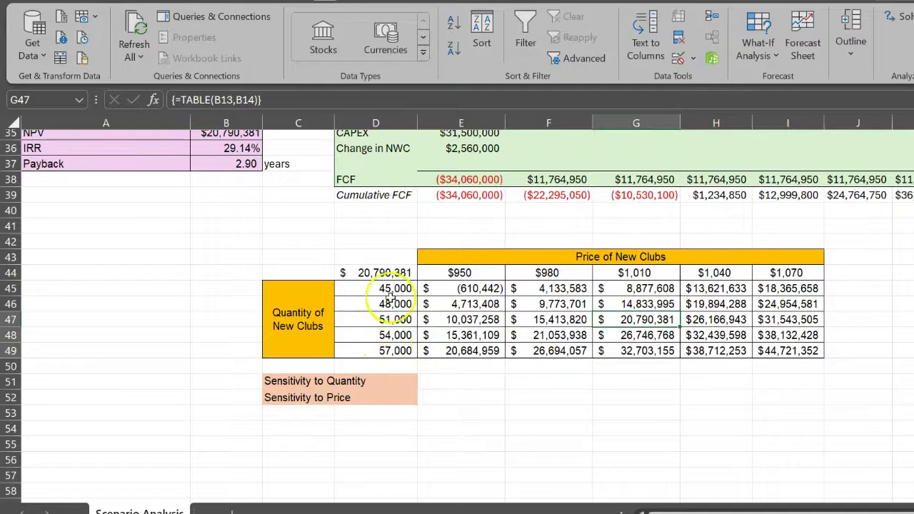
Step: In E51, start the formula with the NPV difference (G48-G47)
left_click(442, 381)
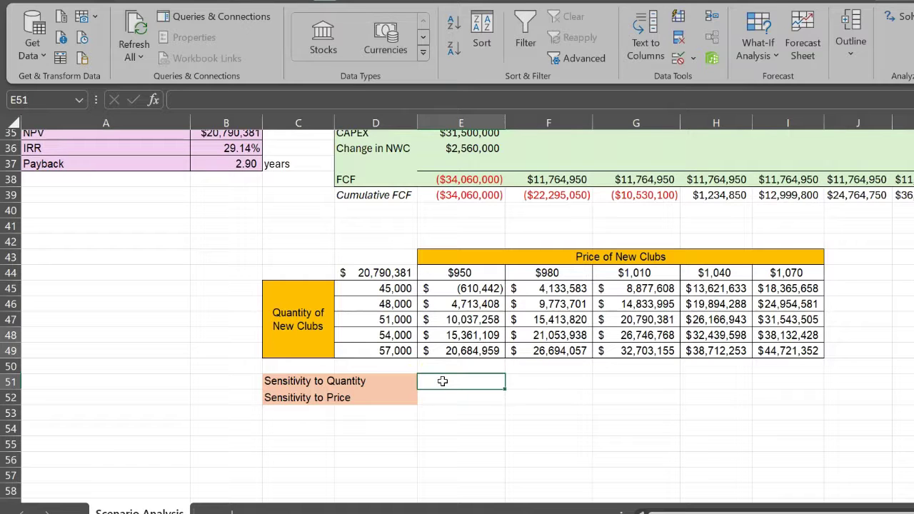
type("=(")
key("Up")
key("Up")
key("Up")
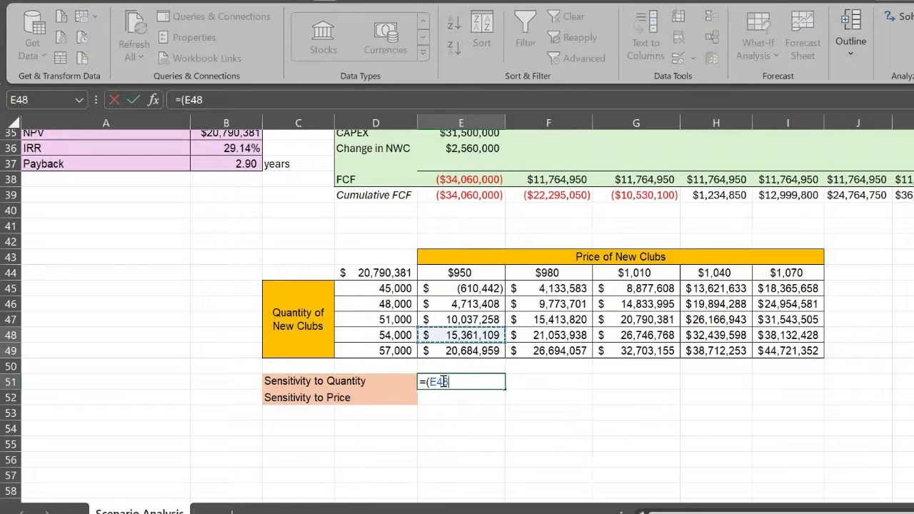
key("Right")
key("Right")
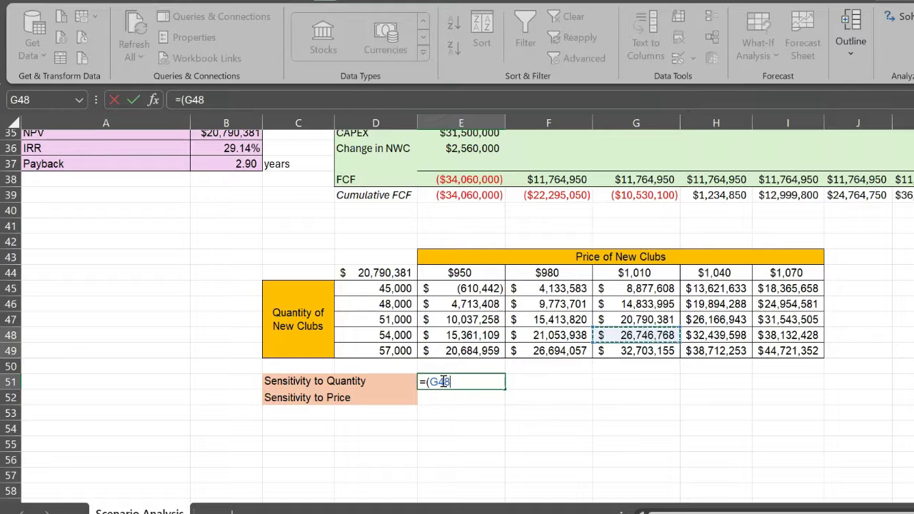
left_click(449, 381)
type("-")
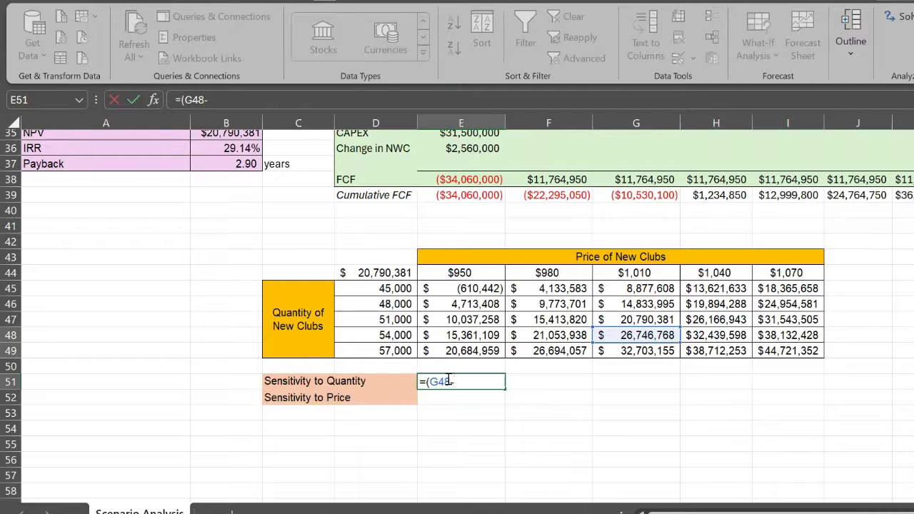
left_click(635, 319)
Step: Divide by the quantity difference (D48-D47), giving 1985.462282 per extra club
type(")/")
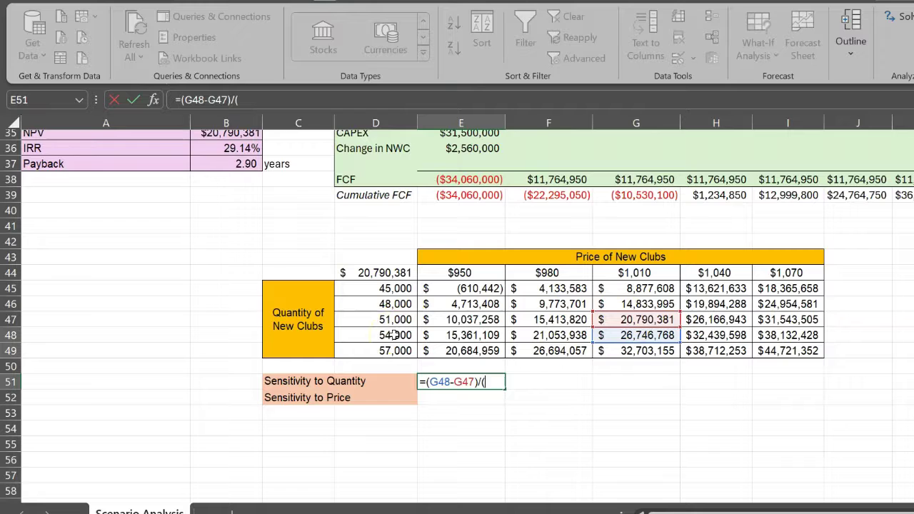
type("(")
left_click(395, 335)
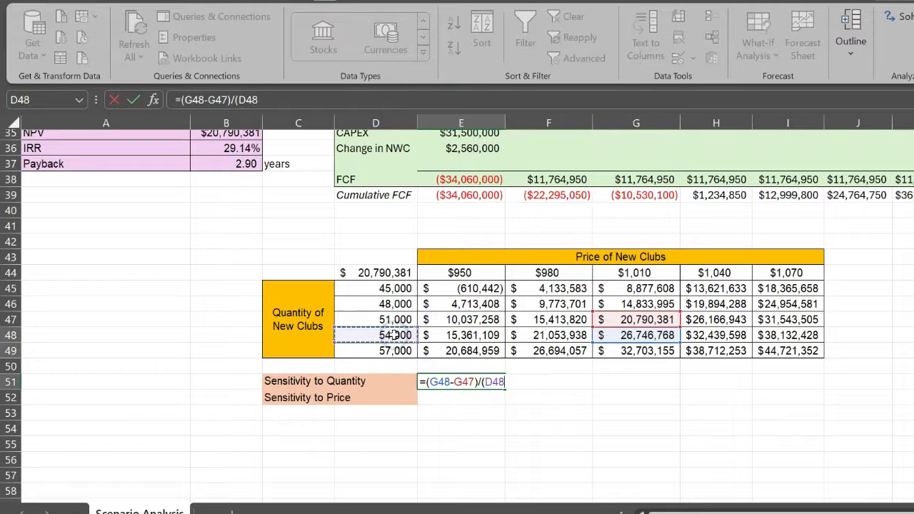
type("-")
left_click(395, 320)
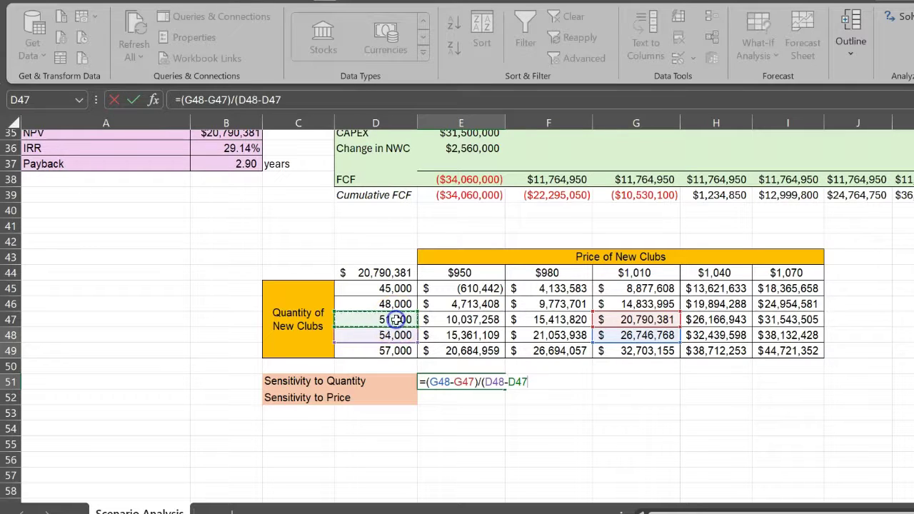
type(")")
key("Return")
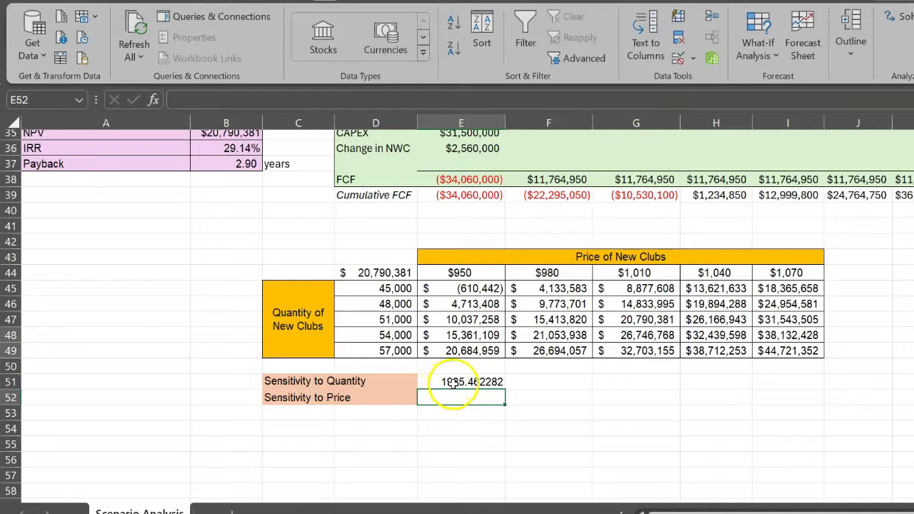
left_click(447, 382)
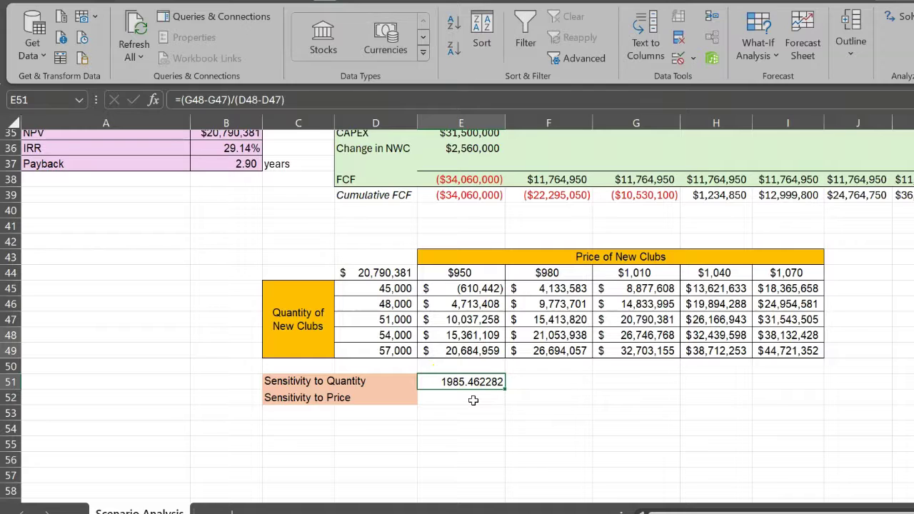
Step: Enter =(H47-G47)/(H44-G44) in E52, giving $179,218.72 of NPV per price dollar
left_click(477, 391)
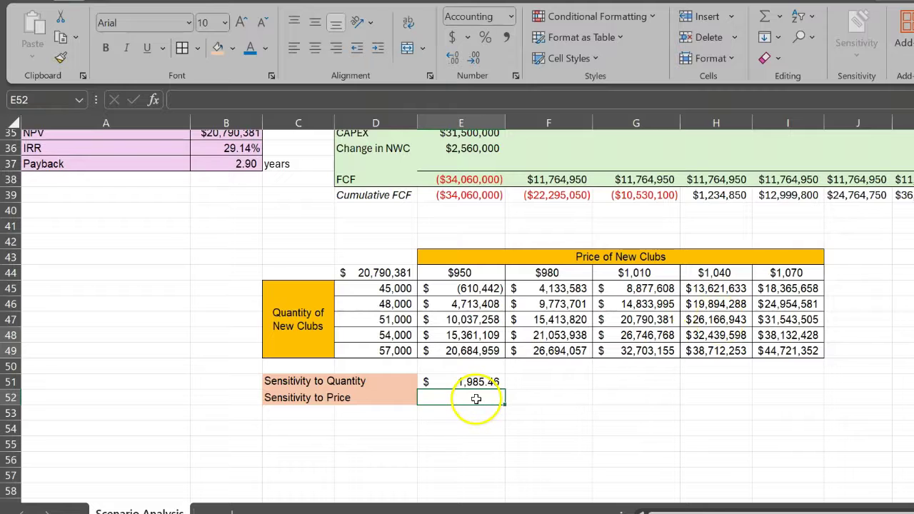
type("=(")
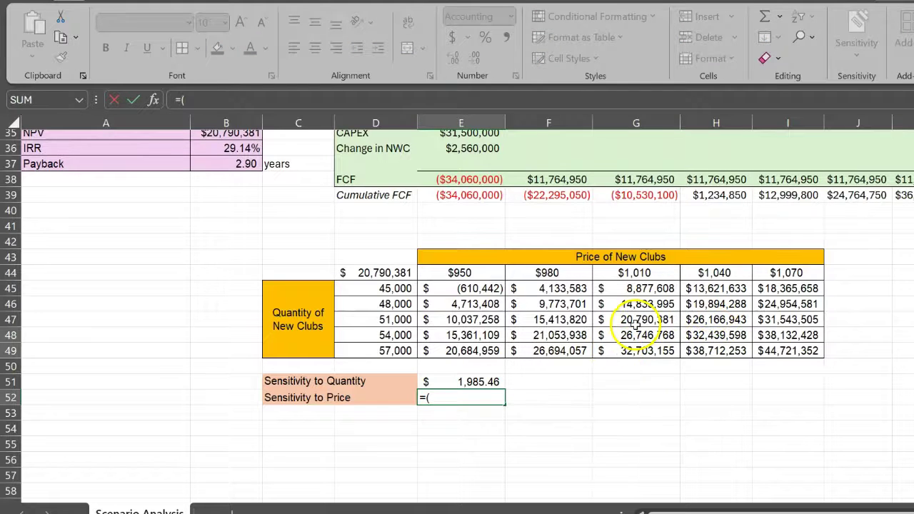
left_click(706, 321)
type("-")
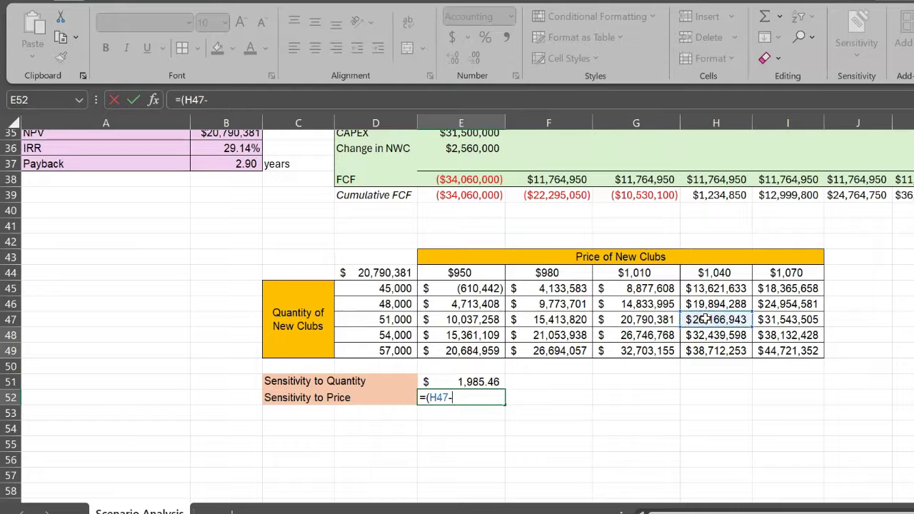
left_click(636, 320)
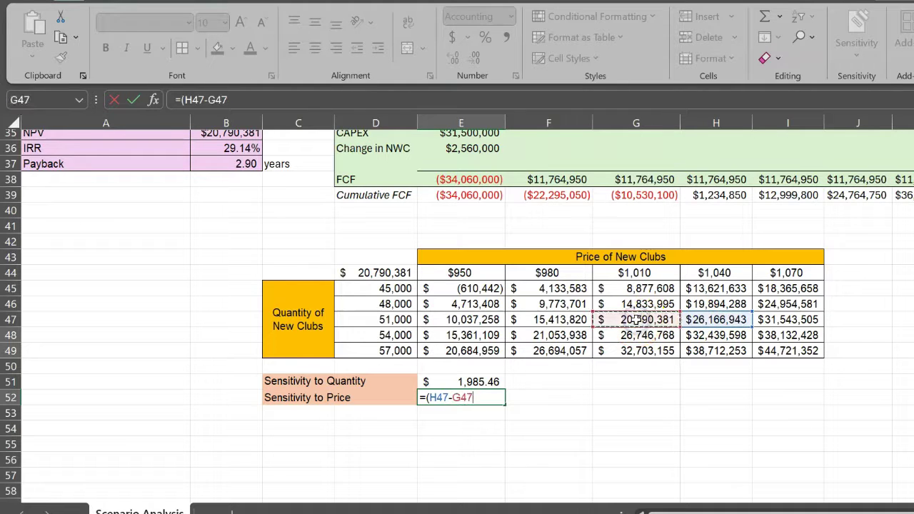
type(")")
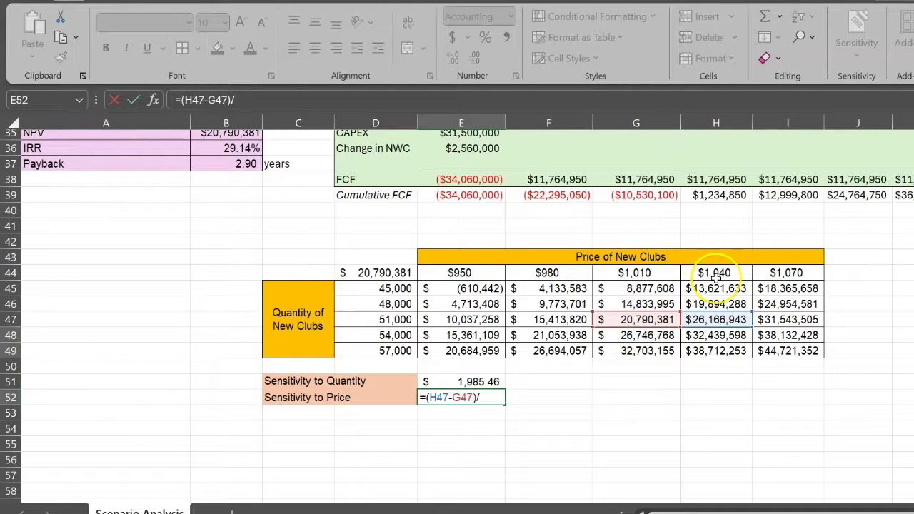
type("/(")
left_click(717, 278)
type("-")
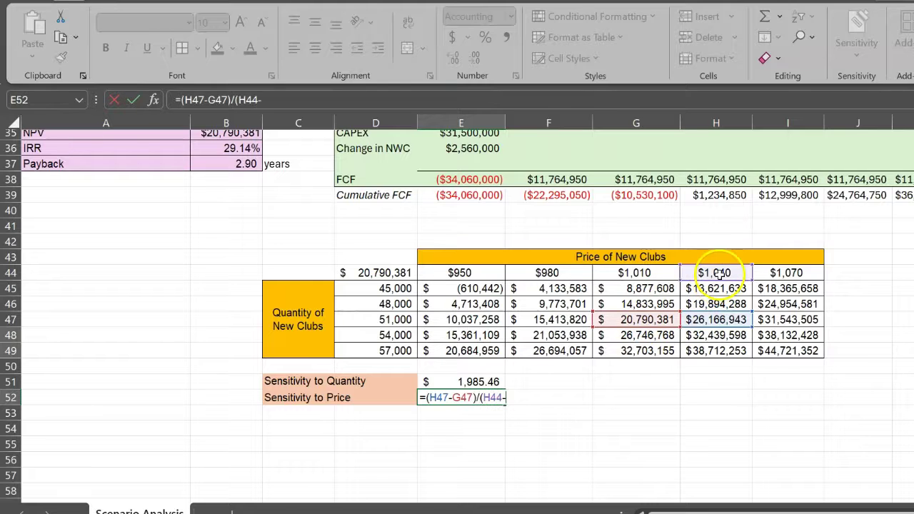
left_click(645, 273)
type(")")
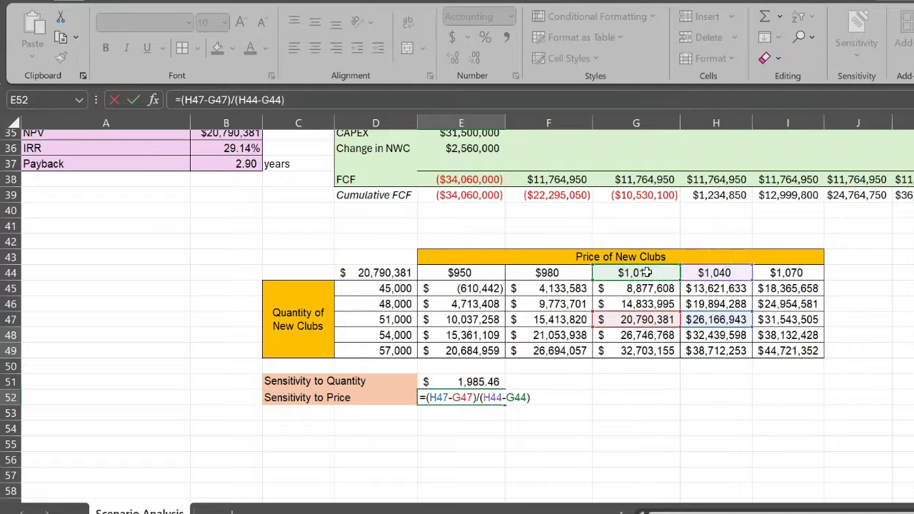
key("Return")
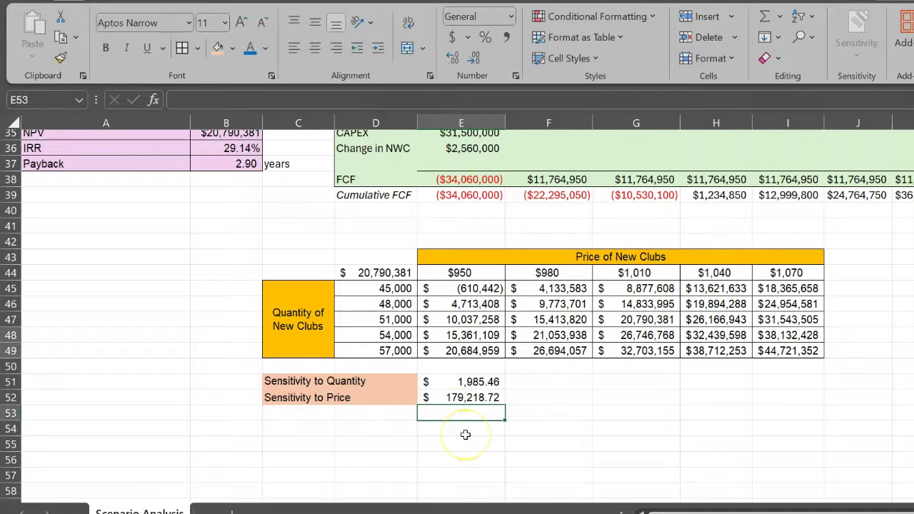